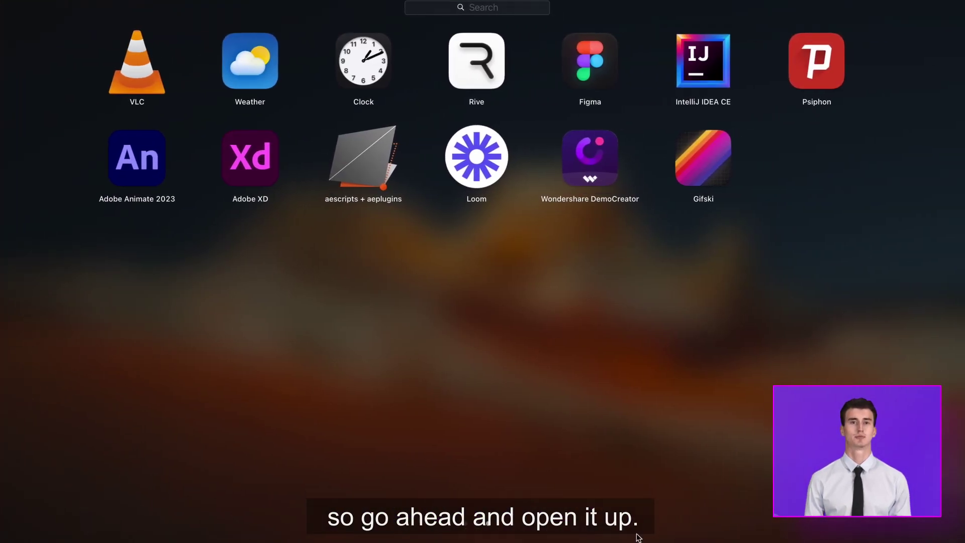
Launch DemoCreator from Launchpad and start a new Video Editor project
{"action": "left_click", "coordinate": [593, 184]}
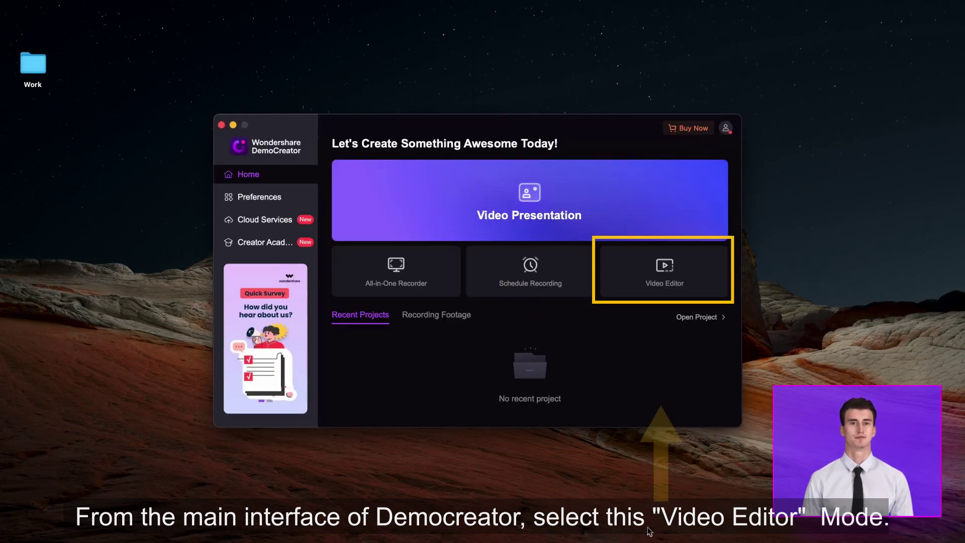
{"action": "left_click", "coordinate": [647, 278]}
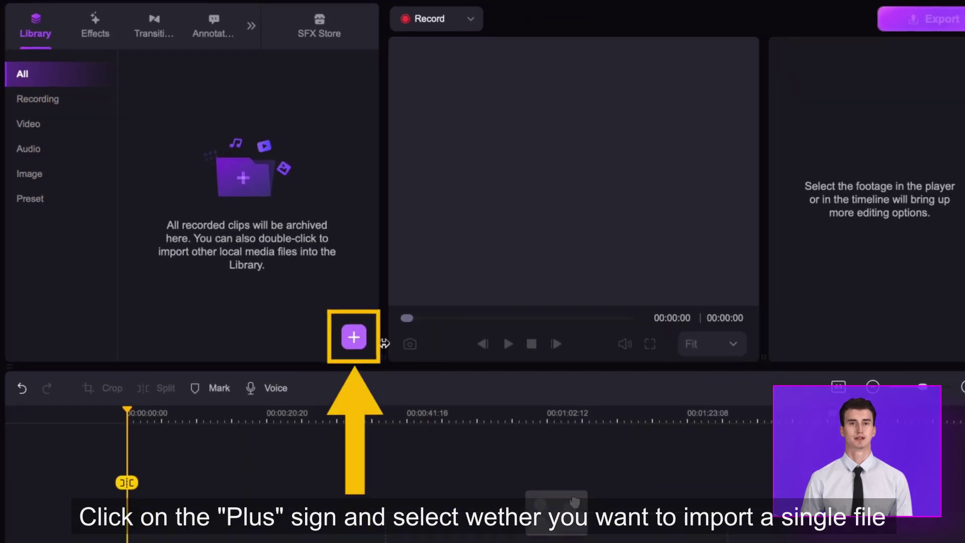
Import Video.mp4 from the Desktop into the library and place it on the timeline
{"action": "left_click", "coordinate": [366, 339]}
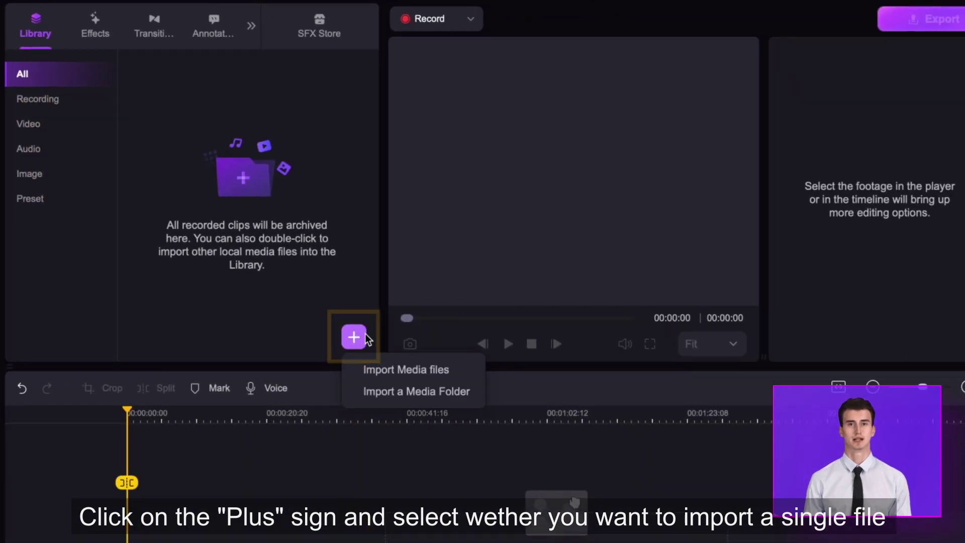
{"action": "left_click", "coordinate": [387, 370]}
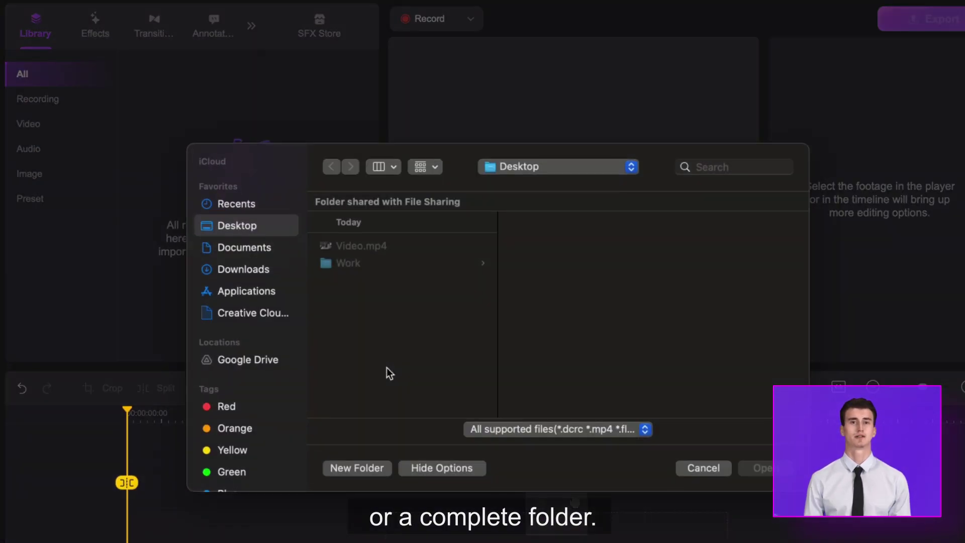
{"action": "left_click", "coordinate": [374, 249]}
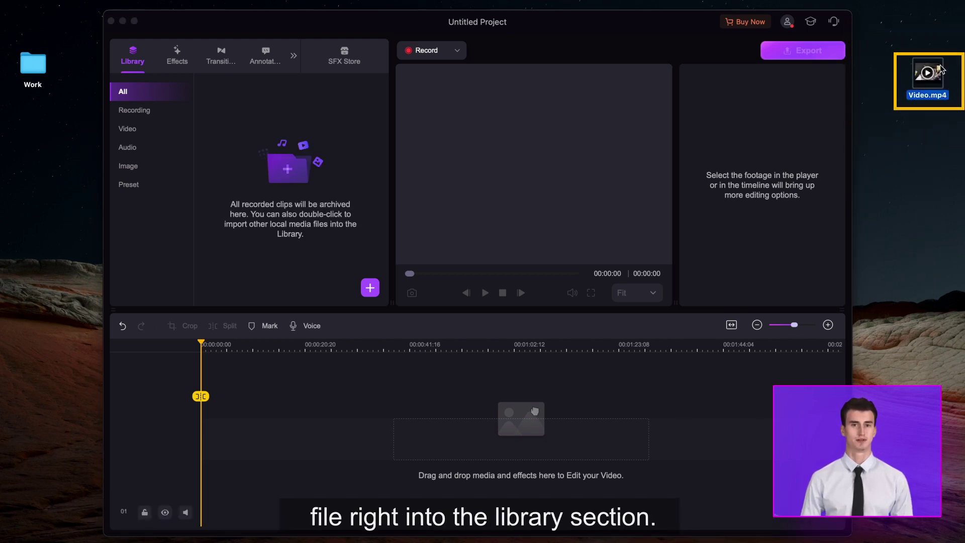
{"action": "left_click_drag", "start_coordinate": [940, 70], "coordinate": [326, 223]}
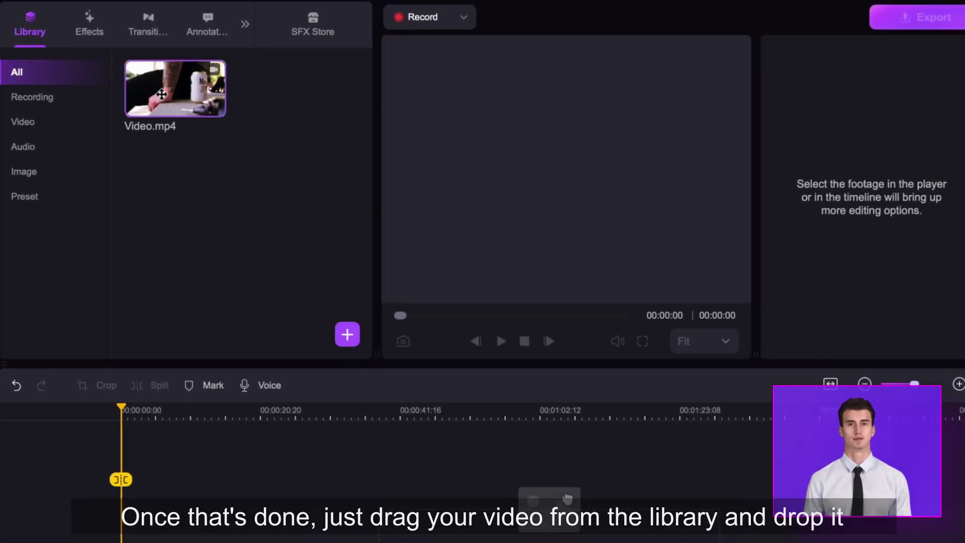
{"action": "mouse_move", "coordinate": [160, 92]}
{"action": "left_mouse_down"}
{"action": "mouse_move", "coordinate": [117, 408]}
{"action": "mouse_move", "coordinate": [110, 402]}
{"action": "left_mouse_up"}
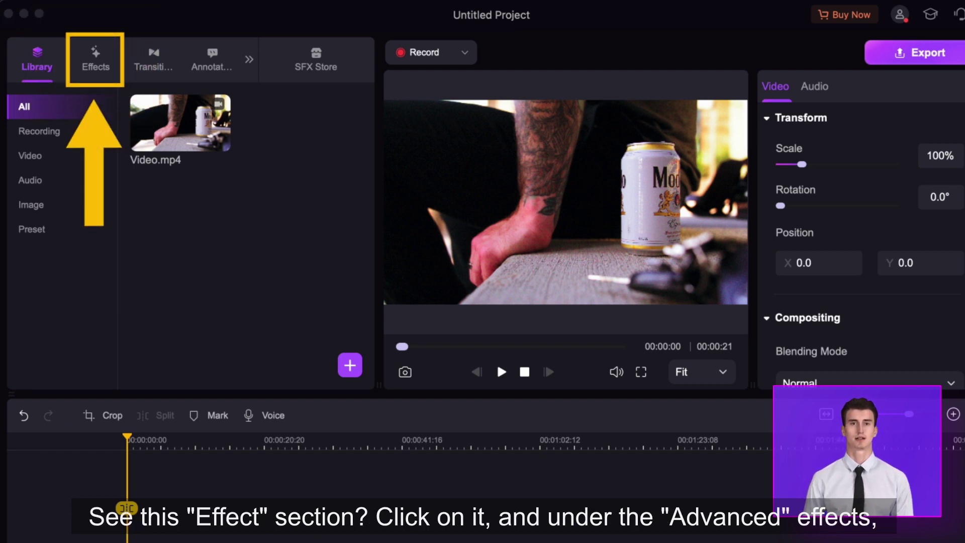
Add the Advanced Mosaic effect on its own track above Video.mp4
{"action": "left_click", "coordinate": [95, 63]}
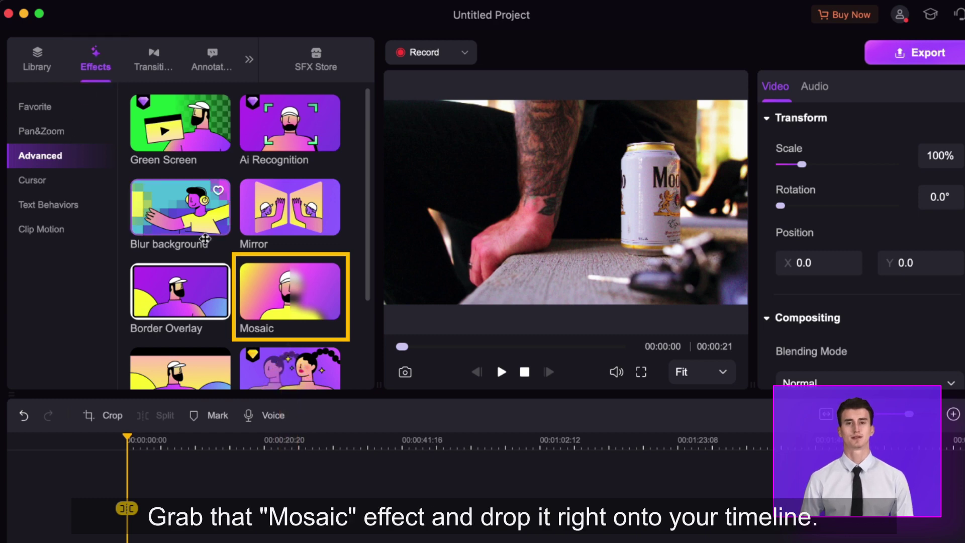
{"action": "left_click_drag", "start_coordinate": [282, 287], "coordinate": [139, 464]}
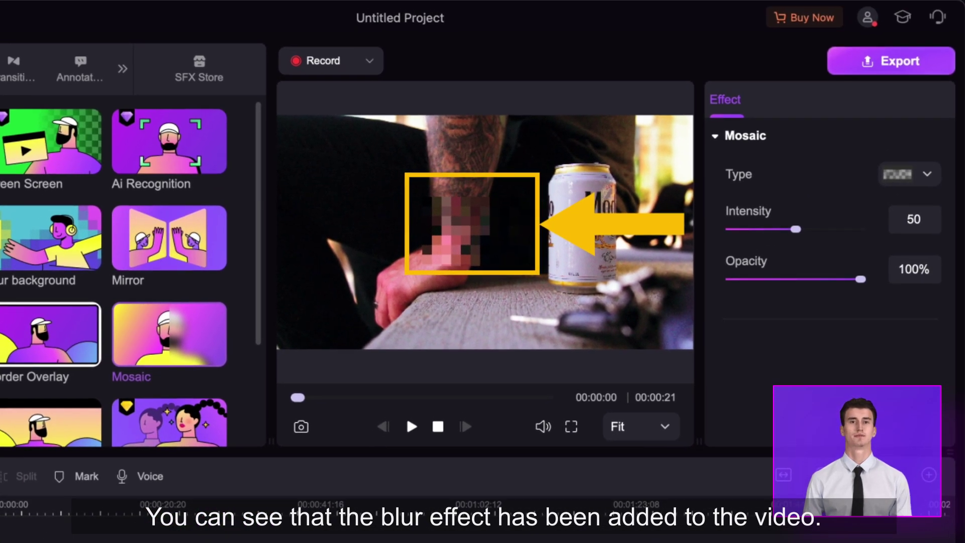
Move and enlarge the mosaic box over the beer can, extending it to the video's 20-second end
{"action": "key", "text": "Escape"}
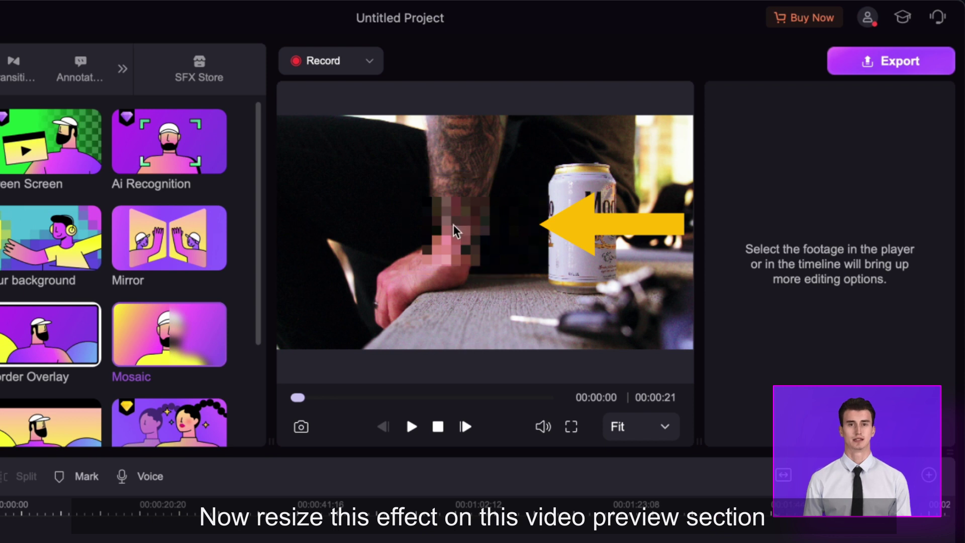
{"action": "left_click", "coordinate": [454, 222]}
{"action": "left_click_drag", "start_coordinate": [454, 221], "coordinate": [547, 188]}
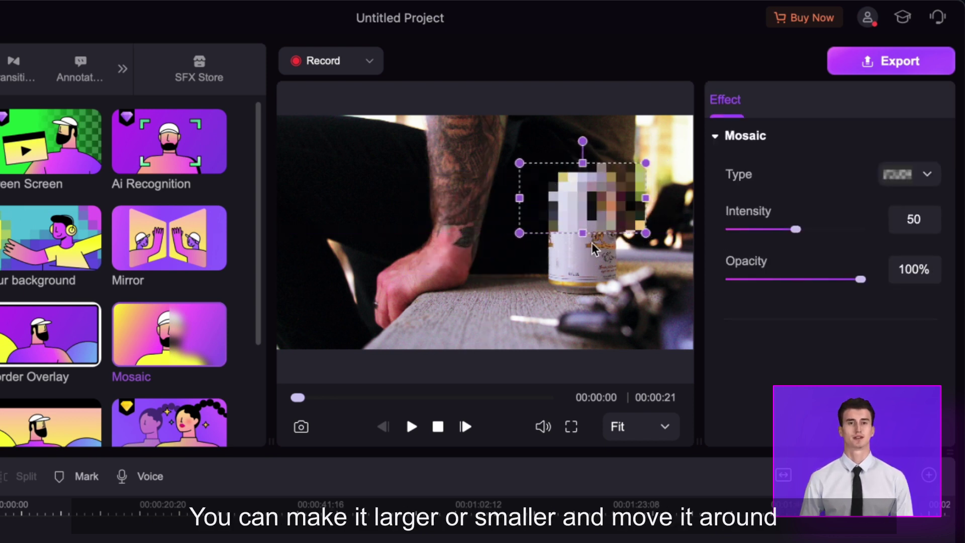
{"action": "left_click_drag", "start_coordinate": [585, 232], "coordinate": [592, 303]}
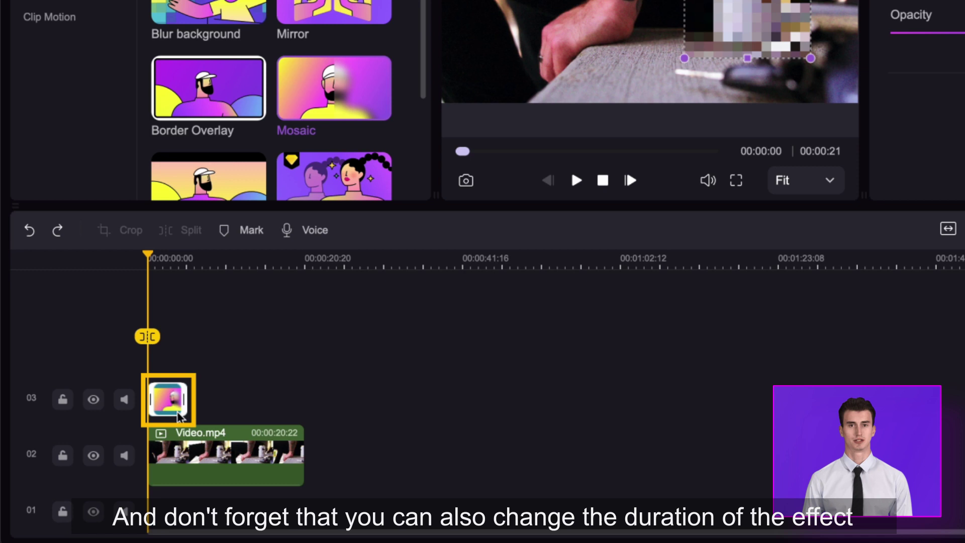
{"action": "left_click_drag", "start_coordinate": [184, 400], "coordinate": [305, 406]}
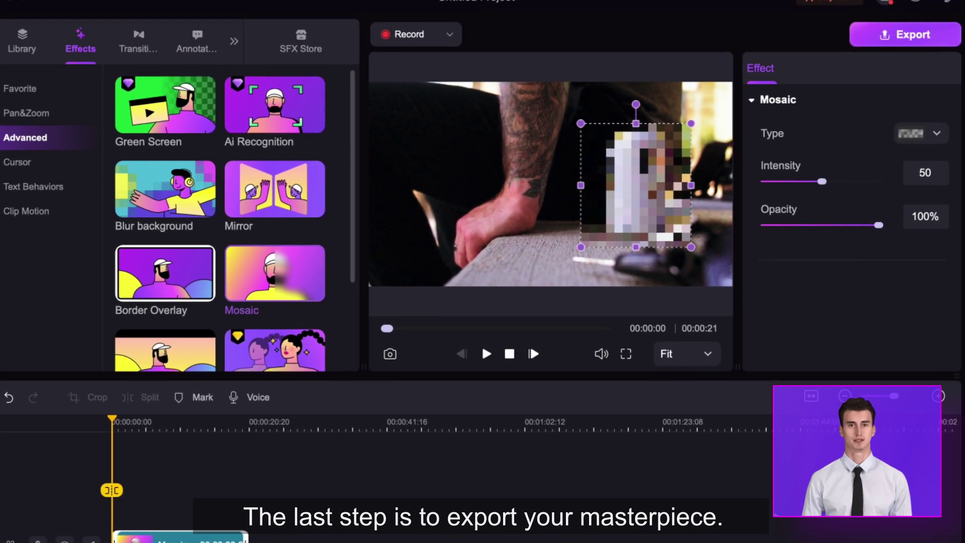
Bring up export settings: MOV format, name My Project, Desktop directory
{"action": "left_click", "coordinate": [422, 467]}
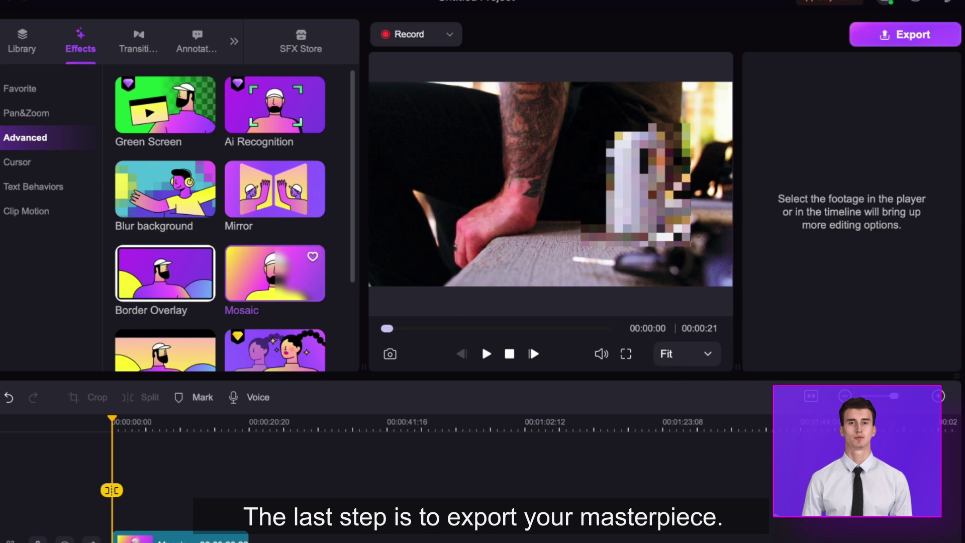
{"action": "left_click", "coordinate": [878, 44]}
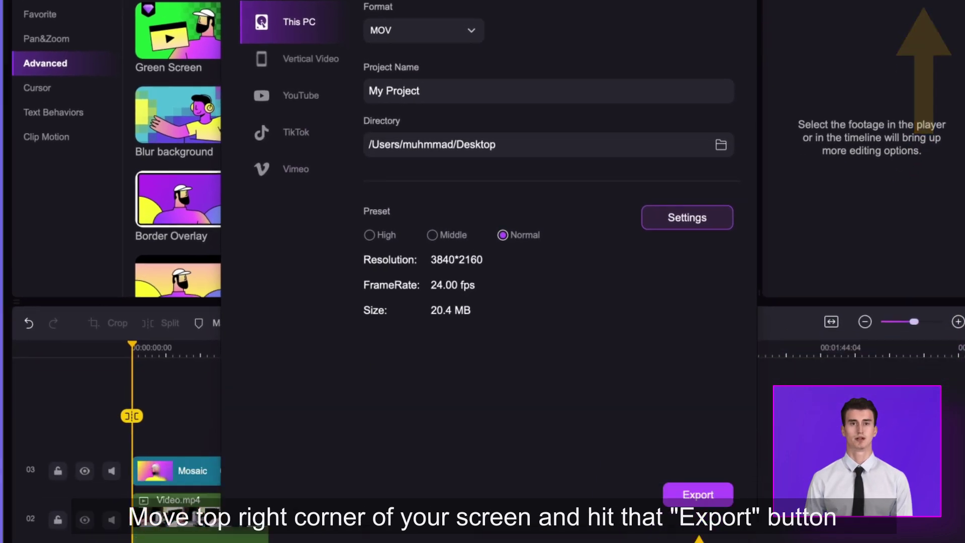